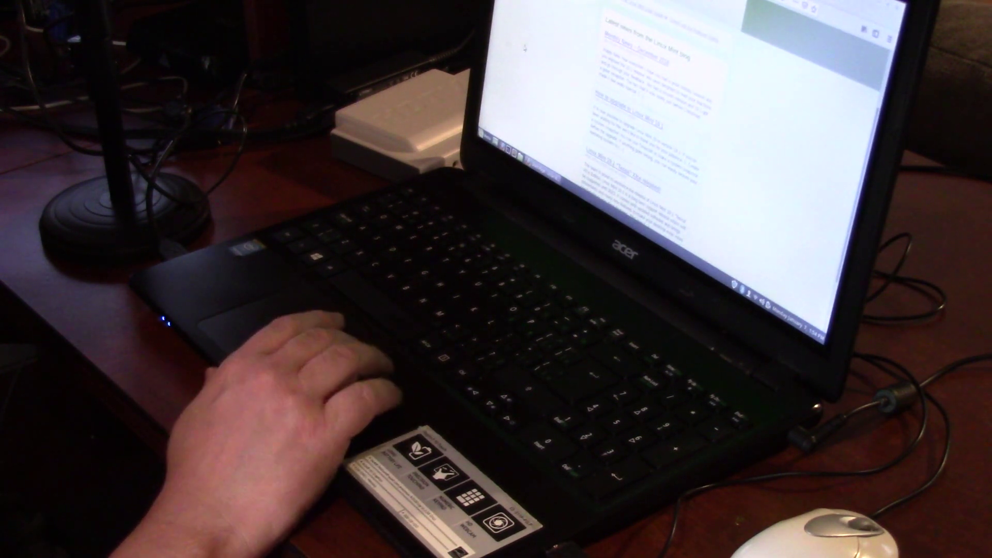
Open the Cinnamon application menu to reach Preferences and Mouse and Touchpad.
left_click(525, 47)
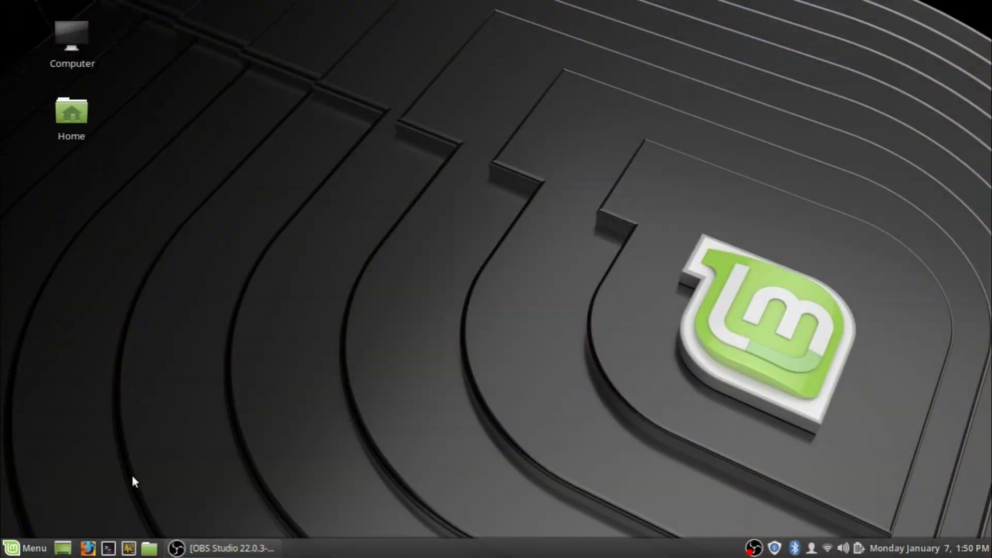
left_click(30, 546)
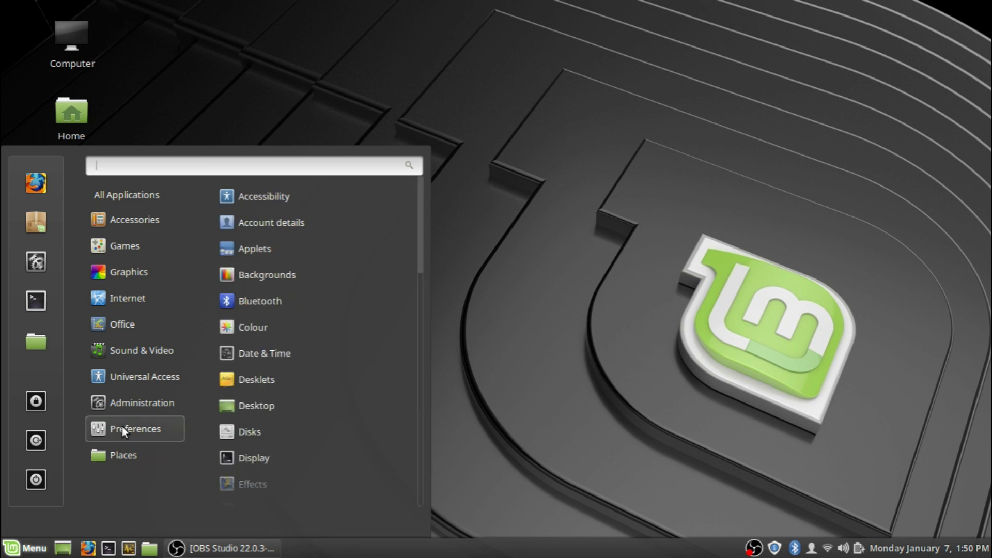
scroll(279, 387, "down", 1)
scroll(278, 386, "down", 3)
scroll(278, 387, "down", 4)
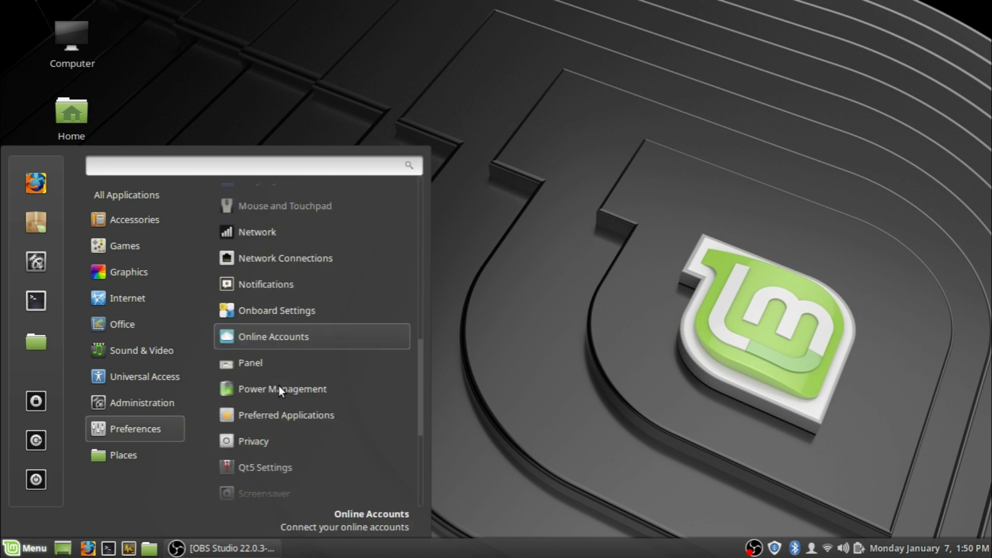
scroll(278, 386, "down", 2)
scroll(278, 386, "down", 3)
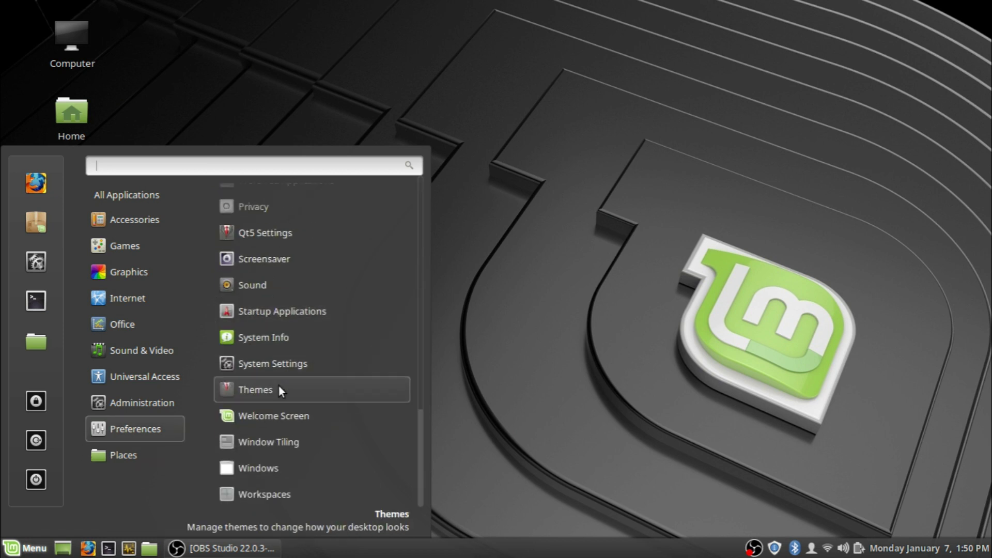
scroll(279, 386, "up", 2)
scroll(279, 386, "up", 2)
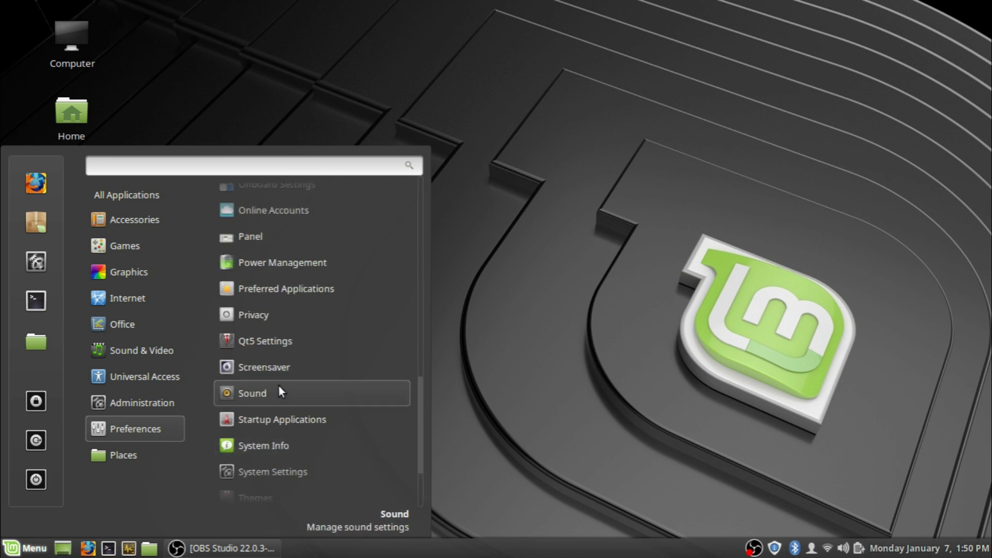
scroll(279, 386, "up", 2)
scroll(279, 386, "up", 2)
scroll(279, 386, "up", 2)
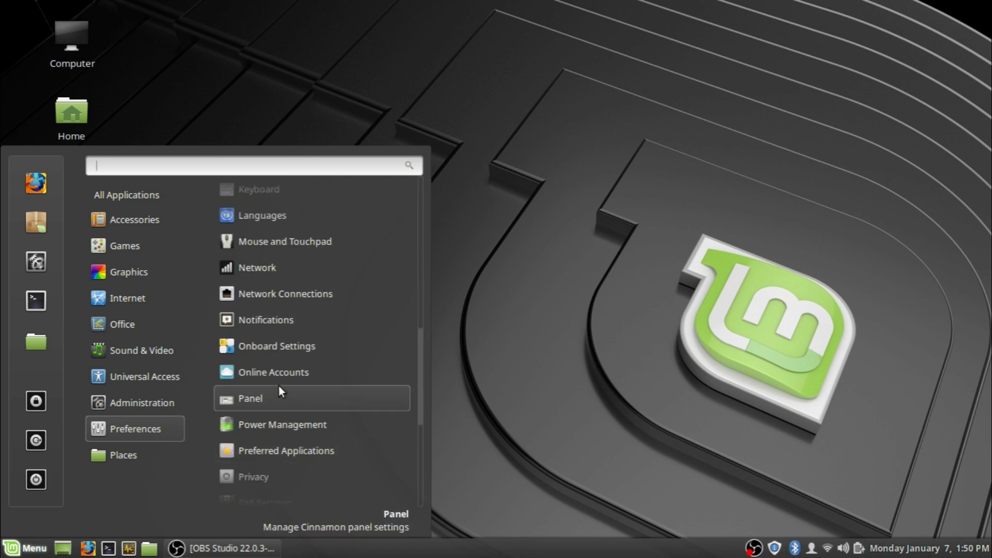
Launch Mouse and Touchpad from the menu and show its Touchpad page.
left_click(273, 242)
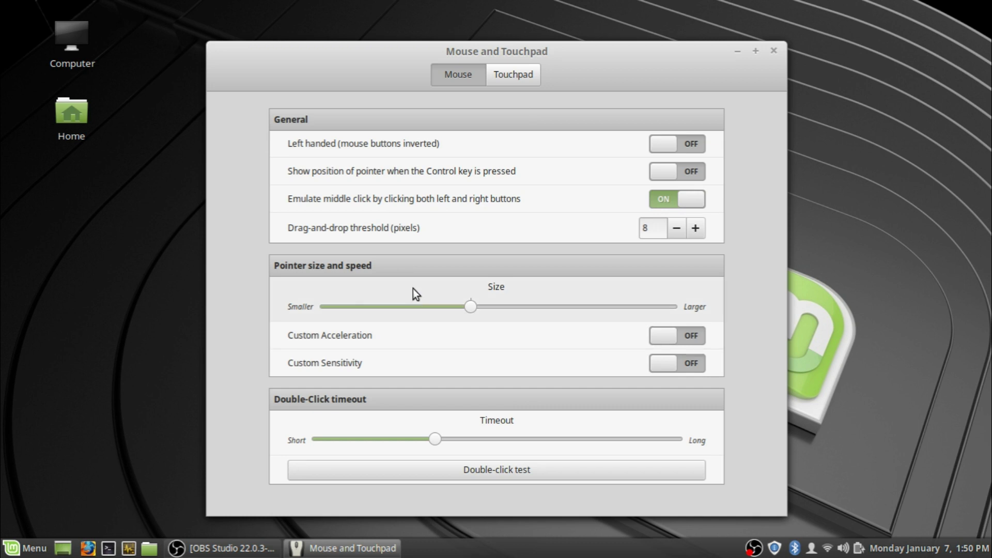
left_click(523, 76)
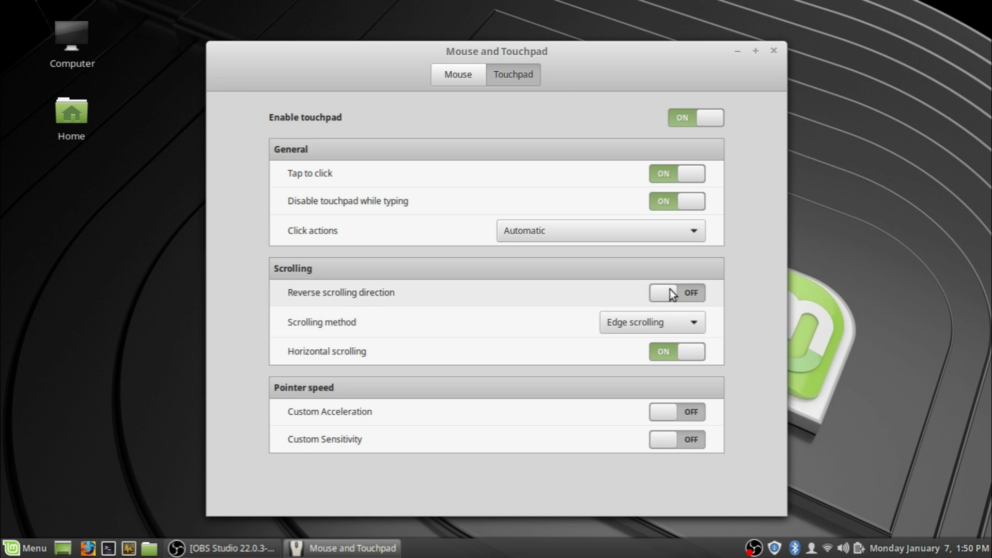
Turn the touchpad's Reverse scrolling direction toggle to OFF.
left_click(670, 290)
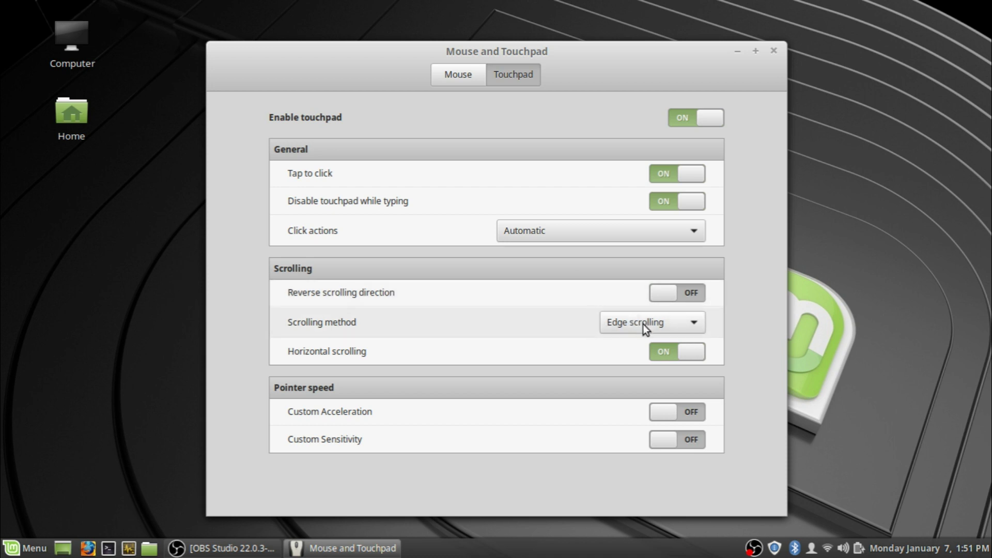
Choose Edge scrolling from the touchpad Scrolling method dropdown.
left_click(687, 328)
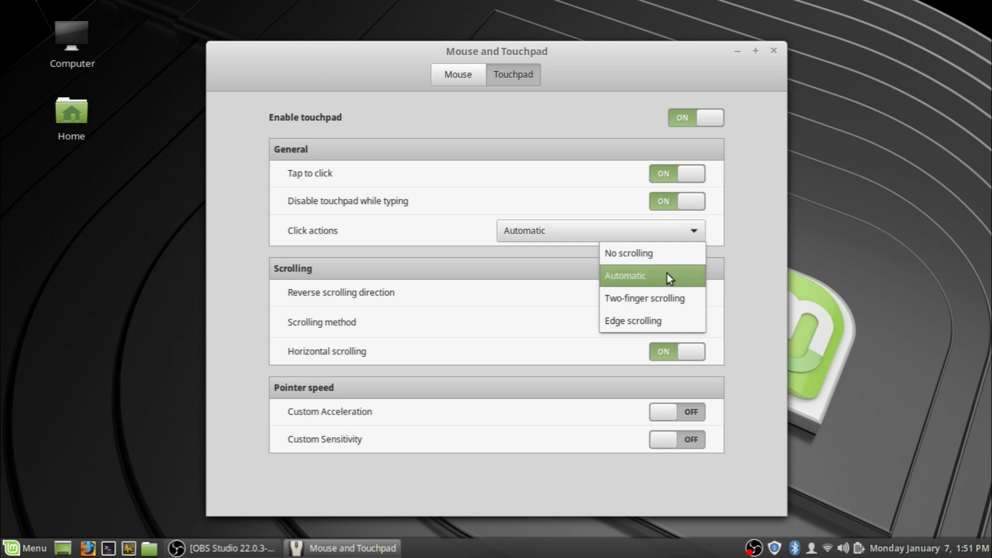
left_click(686, 322)
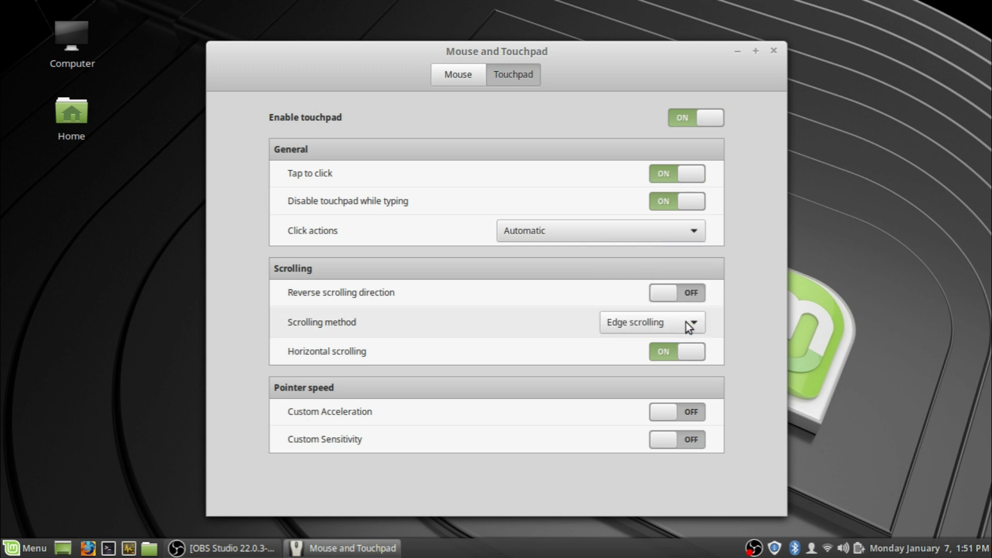